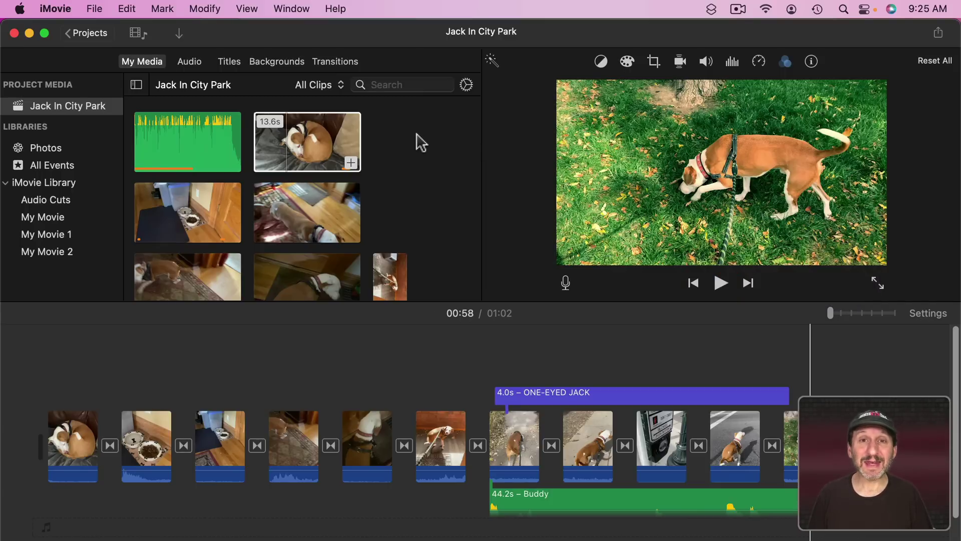
# Step: Bring up the Share toolbar options and the File > Share submenu for Jack In City Park
pyautogui.click(938, 33)
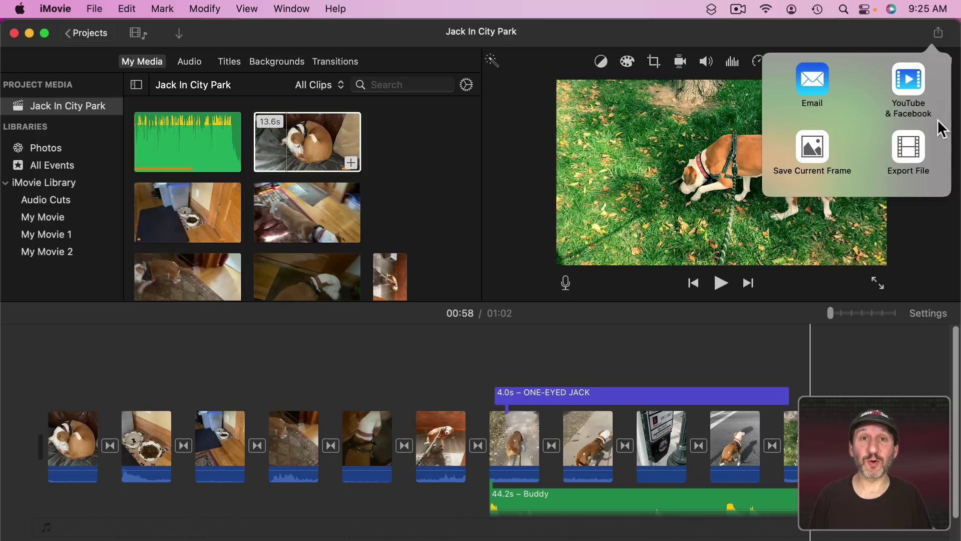
pyautogui.click(95, 8)
pyautogui.moveTo(103, 255)
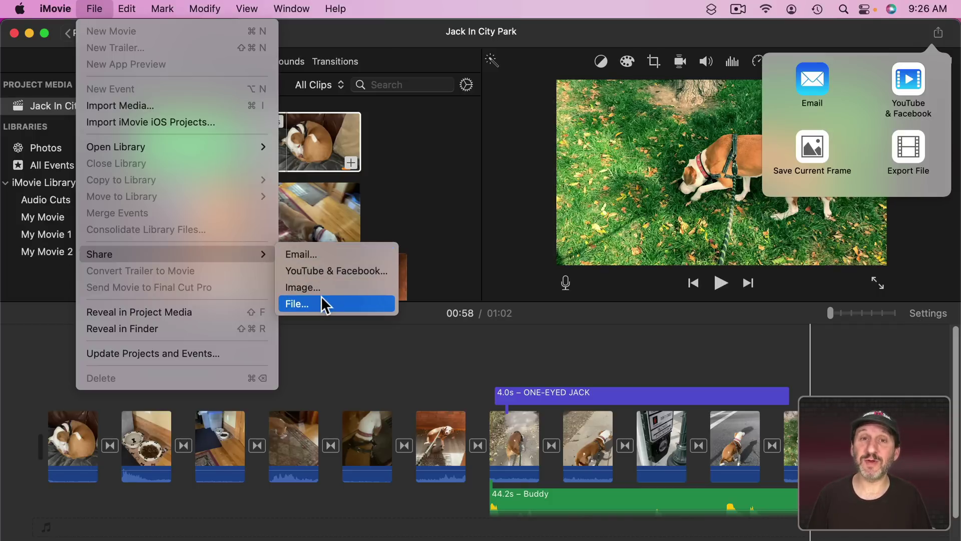
pyautogui.click(305, 254)
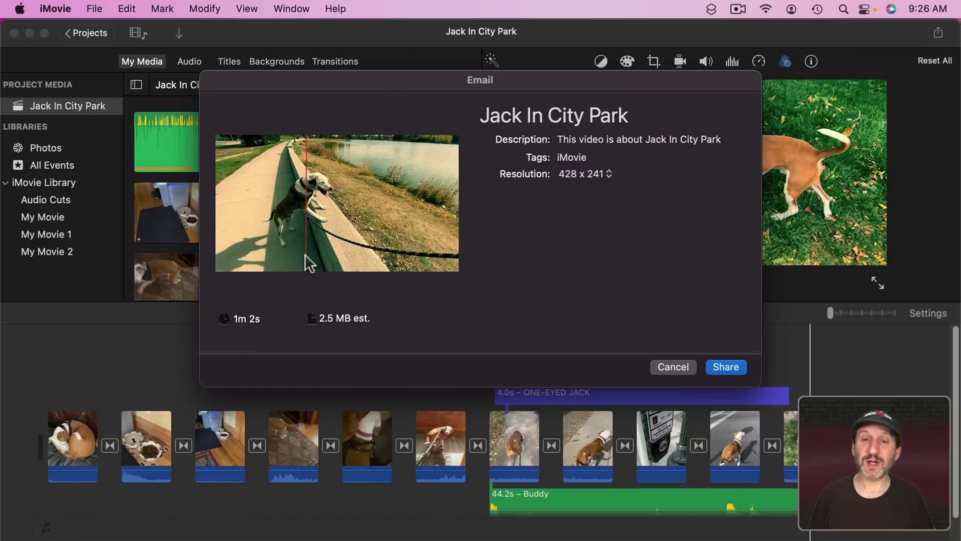
pyautogui.click(575, 176)
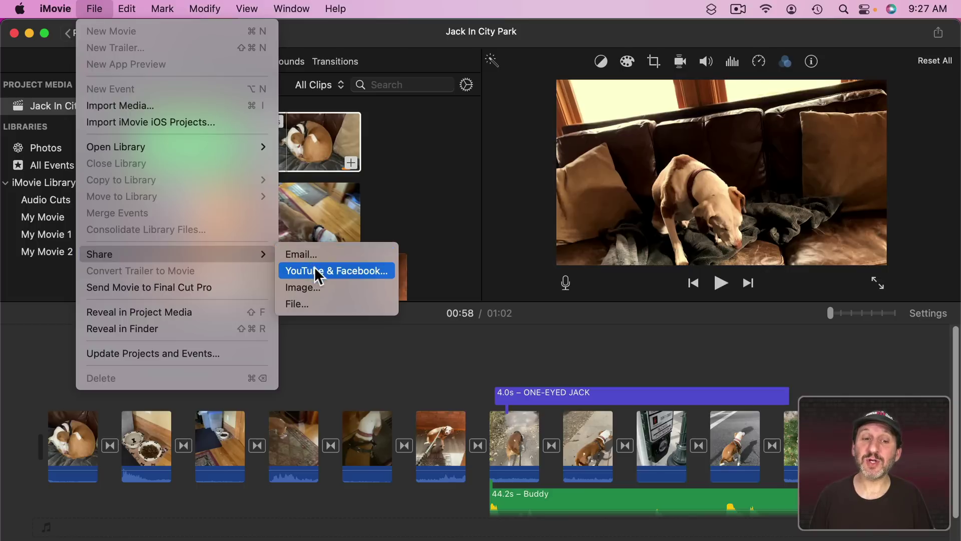
# Step: Preview the YouTube & Facebook settings and their resolutions, 640 x 360 up to 3840 x 2160
pyautogui.click(316, 270)
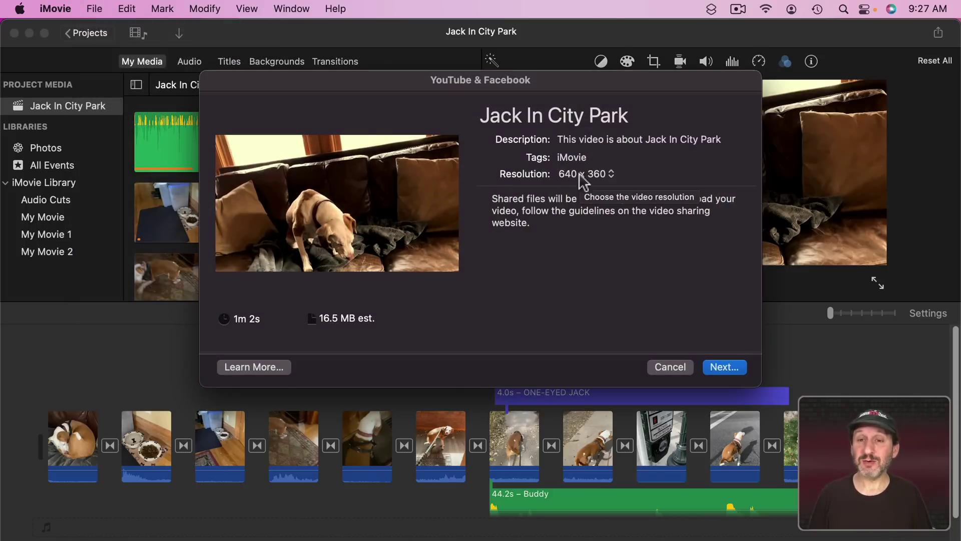
pyautogui.click(582, 175)
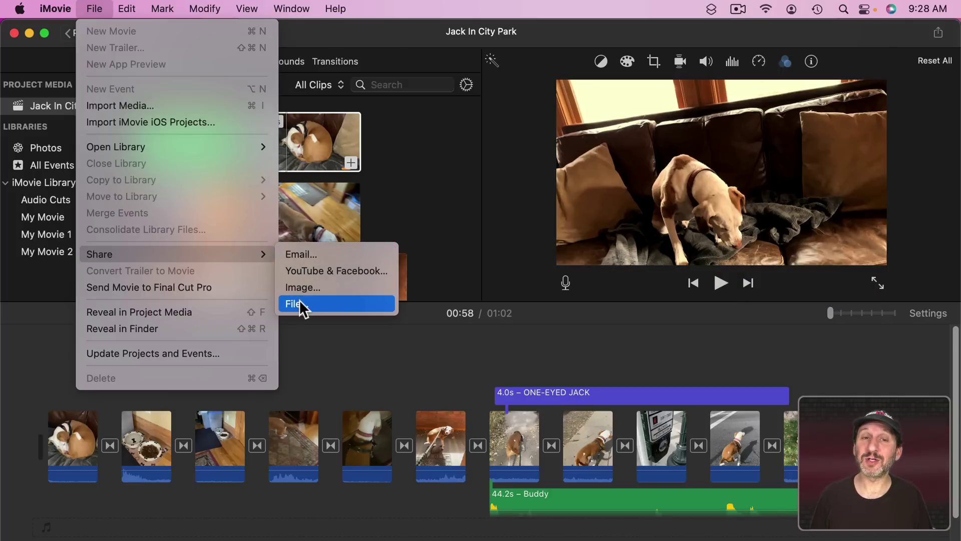
# Step: In the File export dialog, keep the Video and Audio format and list the resolutions
pyautogui.click(316, 302)
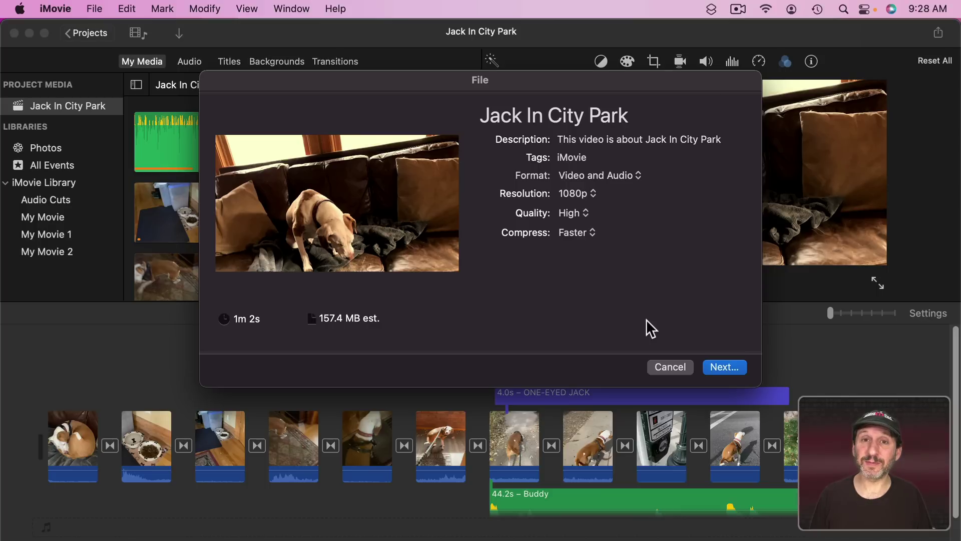
pyautogui.click(579, 175)
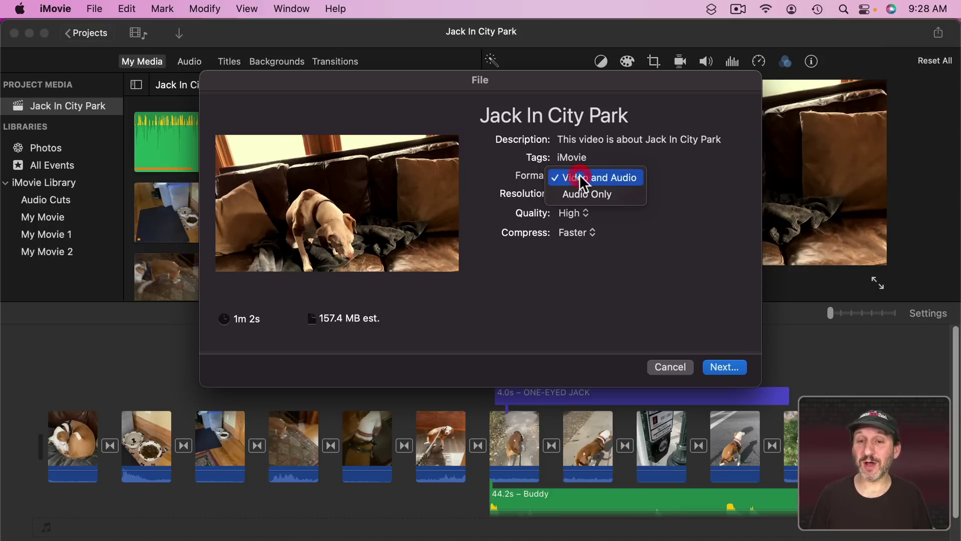
pyautogui.click(620, 176)
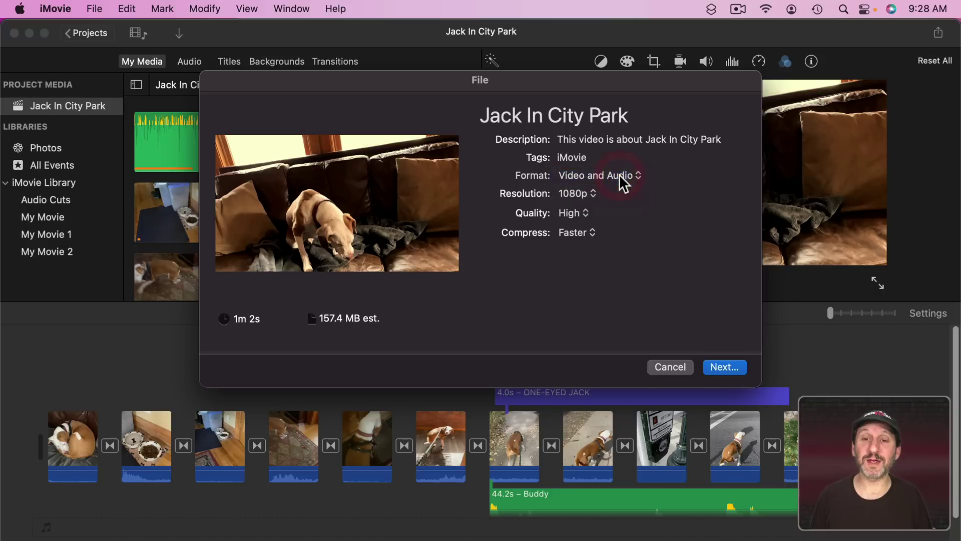
pyautogui.click(575, 193)
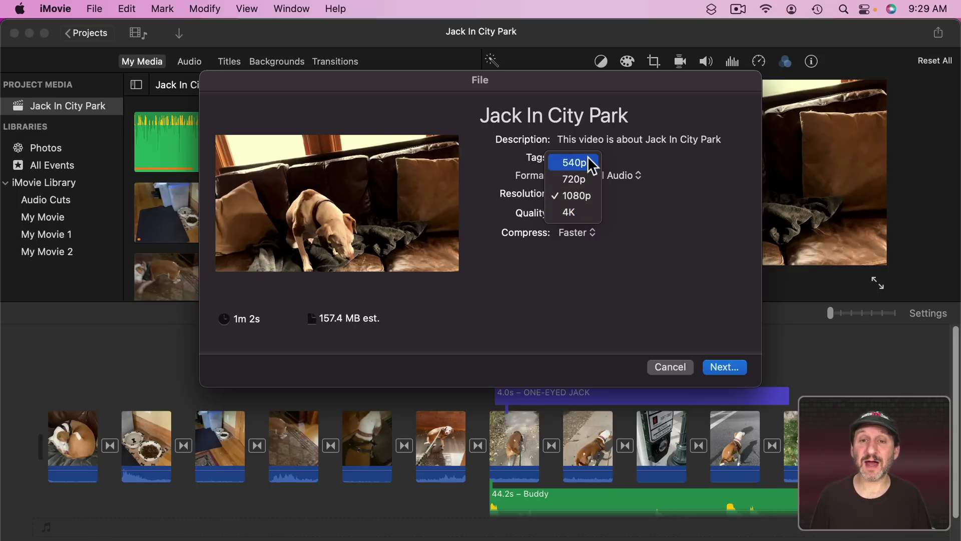
# Step: Try resolutions 720p (95.2 MB) and 540p (56.4 MB), then pick 4K (390.5 MB)
pyautogui.click(543, 289)
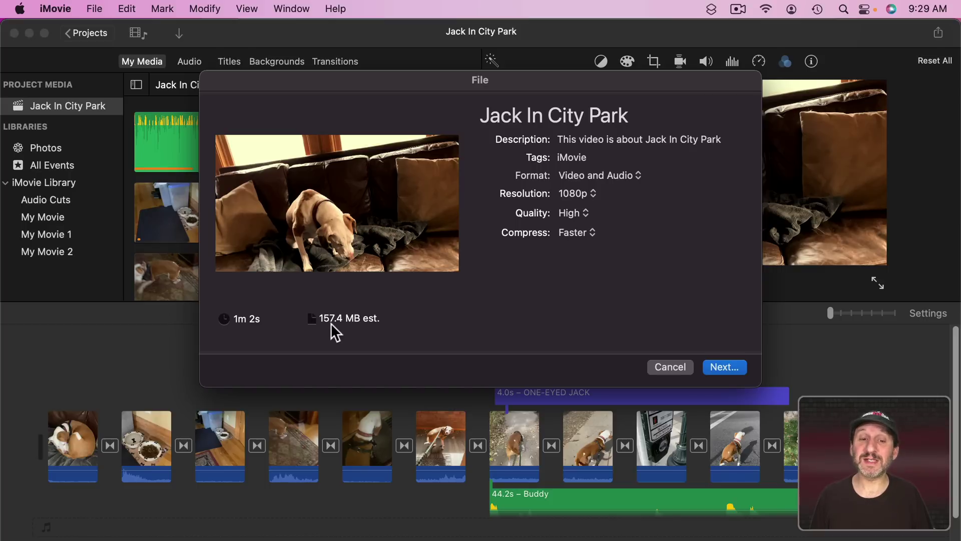
pyautogui.click(576, 194)
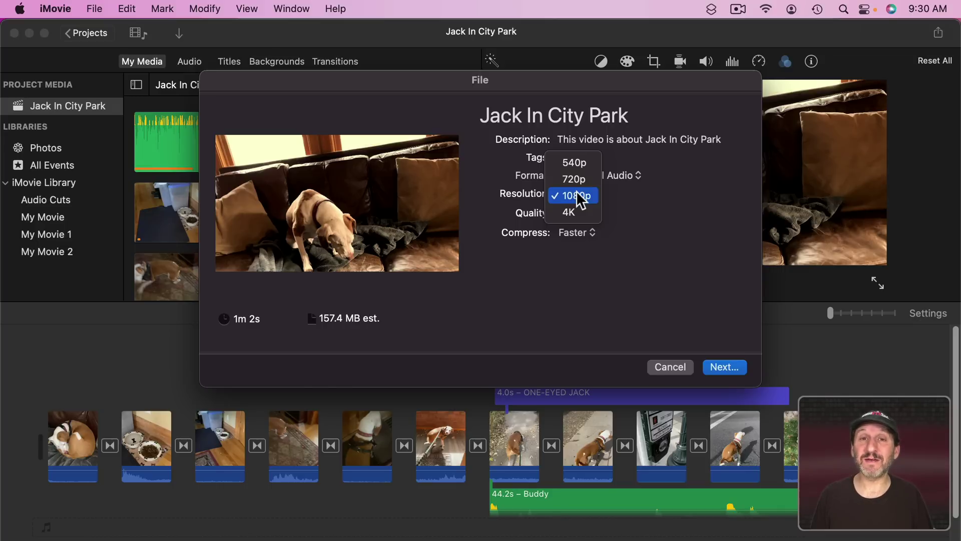
pyautogui.click(578, 178)
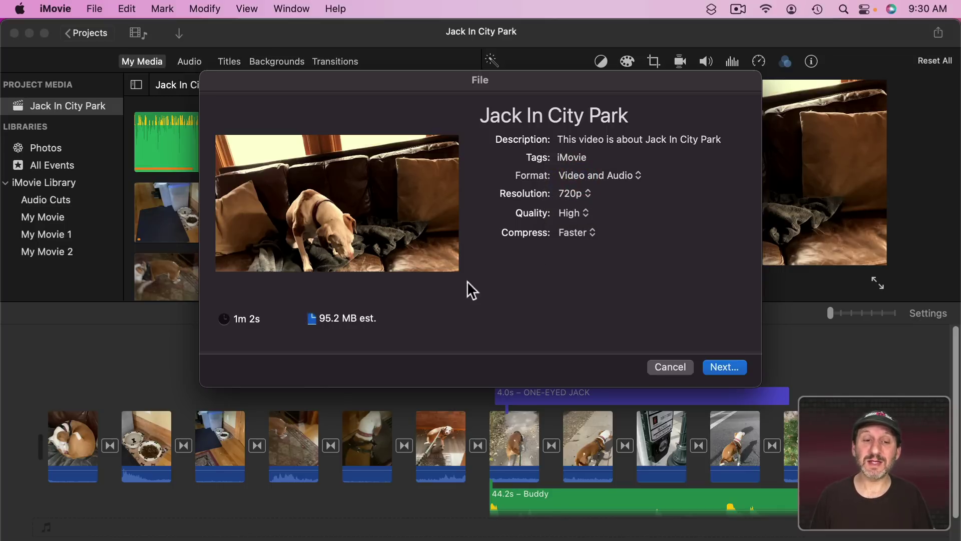
pyautogui.click(574, 195)
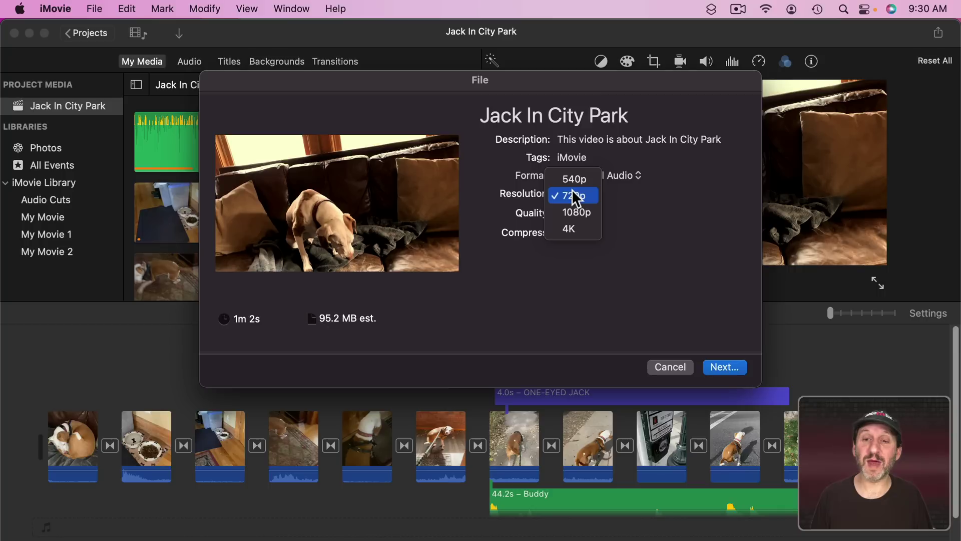
pyautogui.click(574, 179)
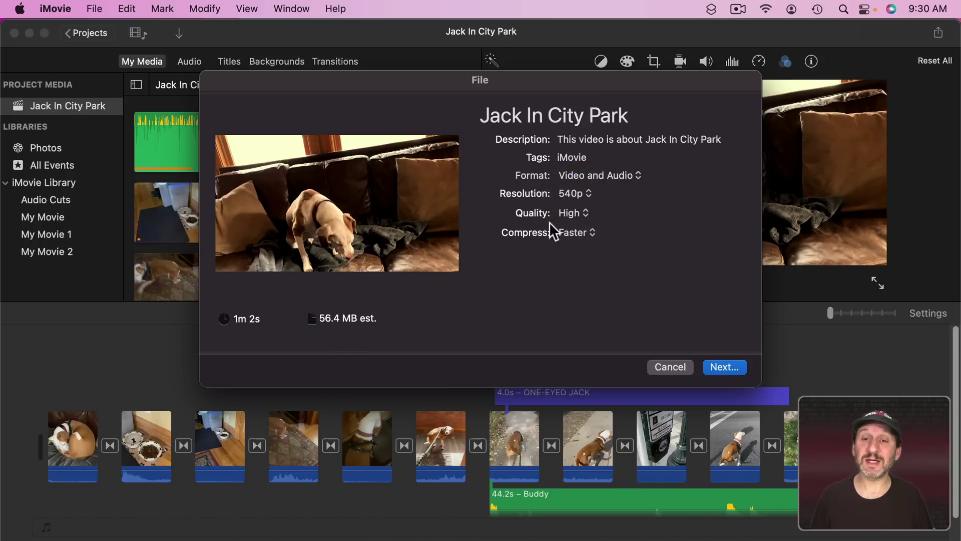
pyautogui.click(574, 195)
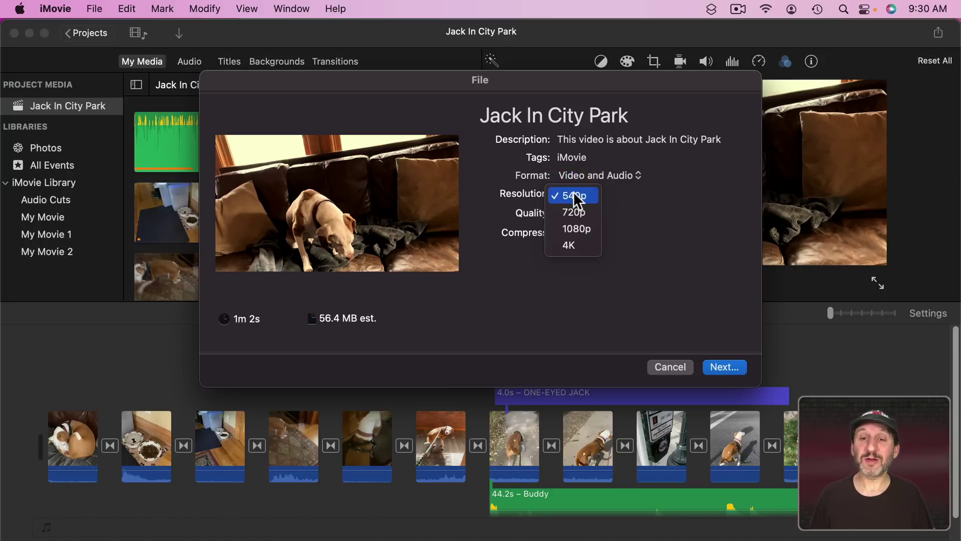
pyautogui.click(575, 245)
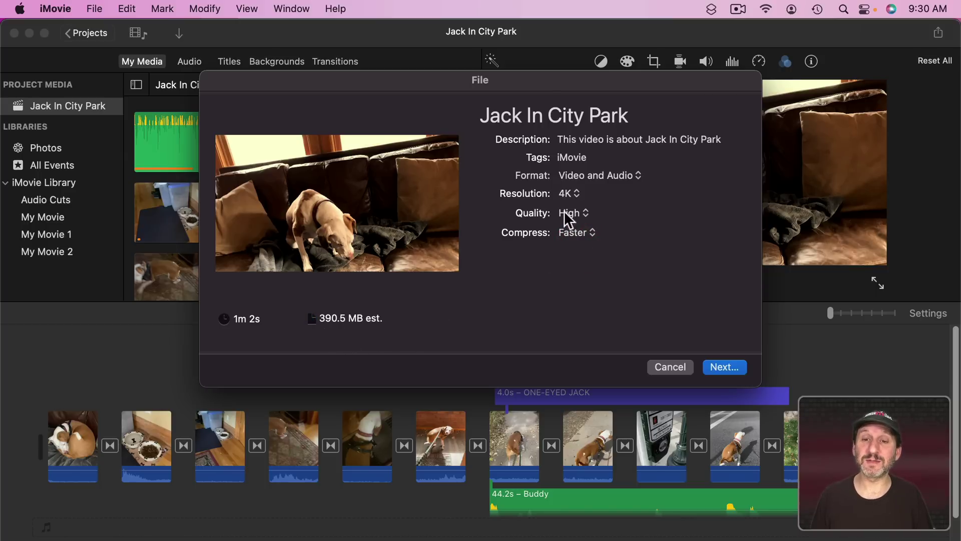
# Step: Return the export resolution to 1080p, estimated at 157.4 MB
pyautogui.click(572, 193)
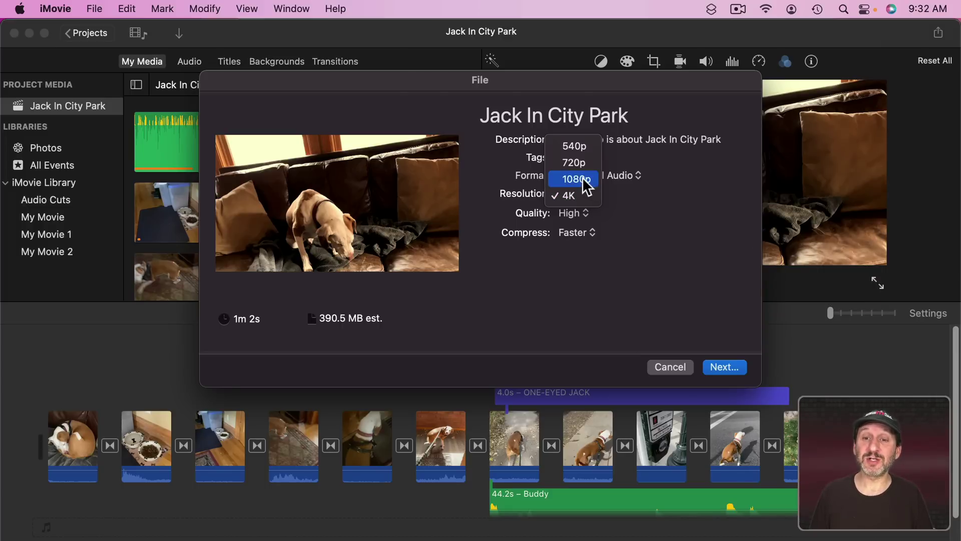
pyautogui.click(581, 177)
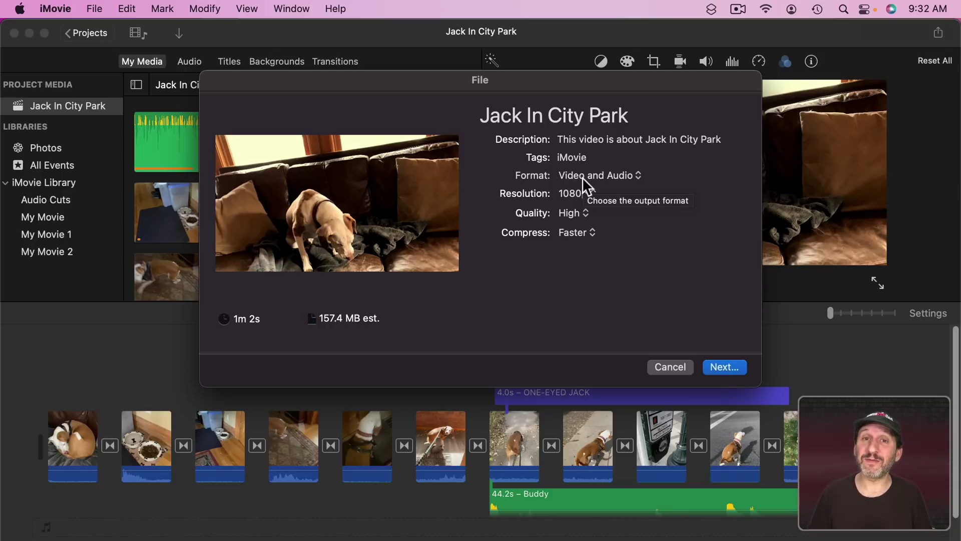
pyautogui.click(571, 193)
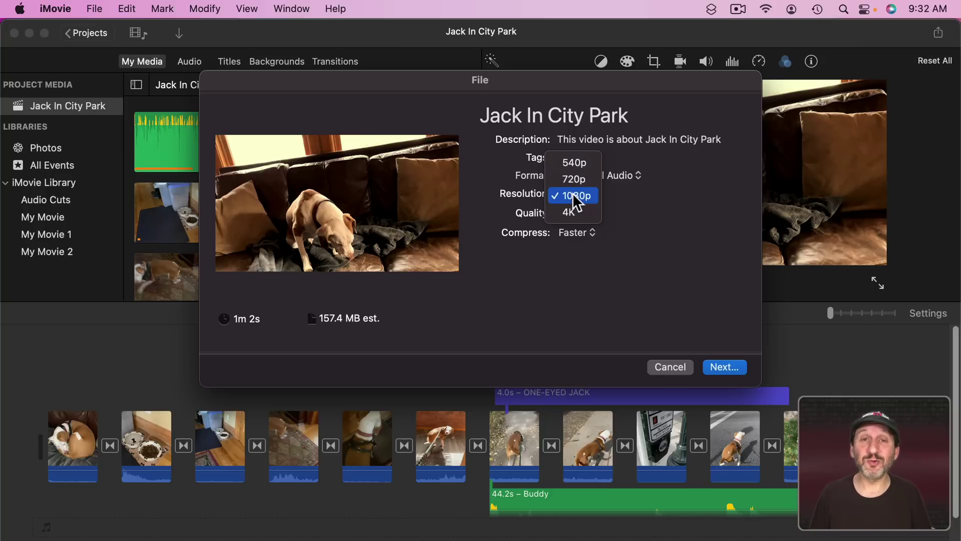
pyautogui.click(580, 195)
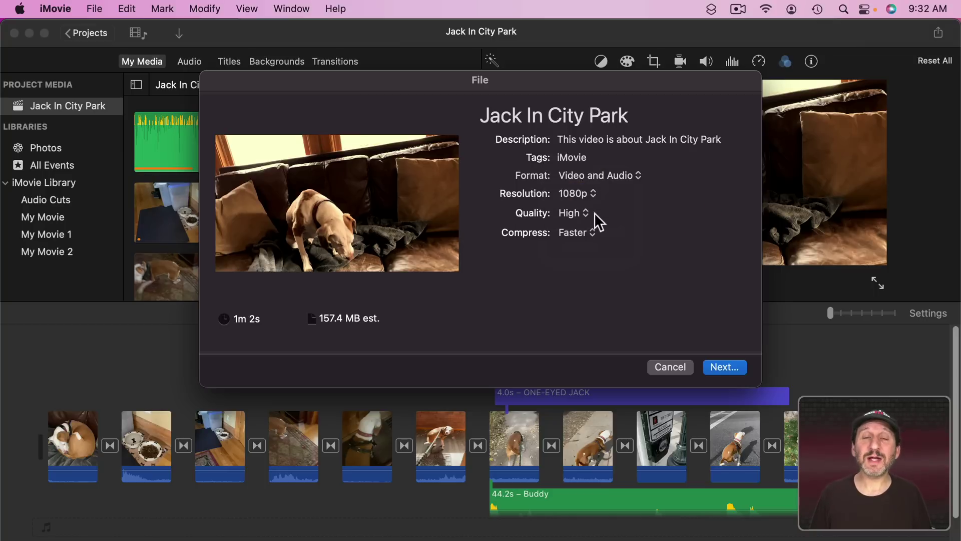
# Step: Try Low and Medium export quality, then return to High
pyautogui.click(574, 211)
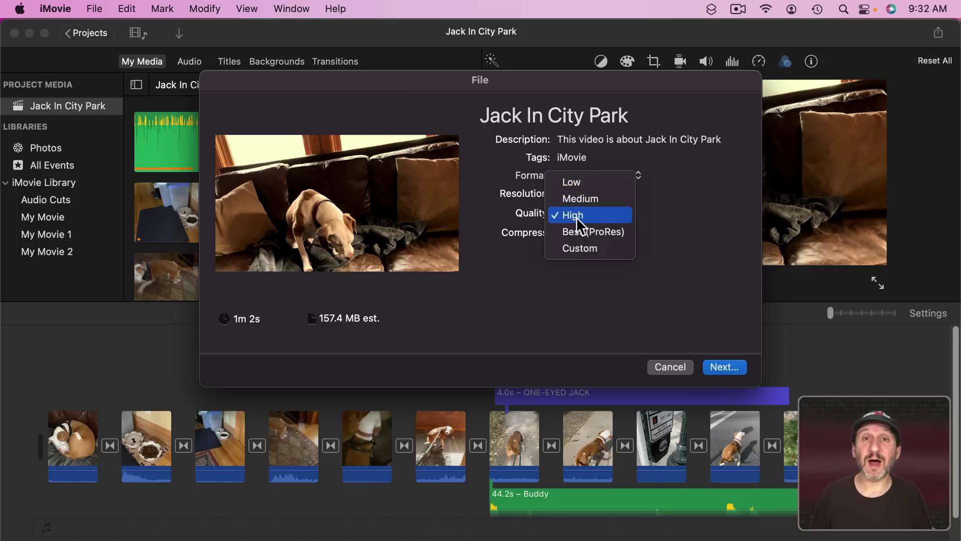
pyautogui.click(576, 181)
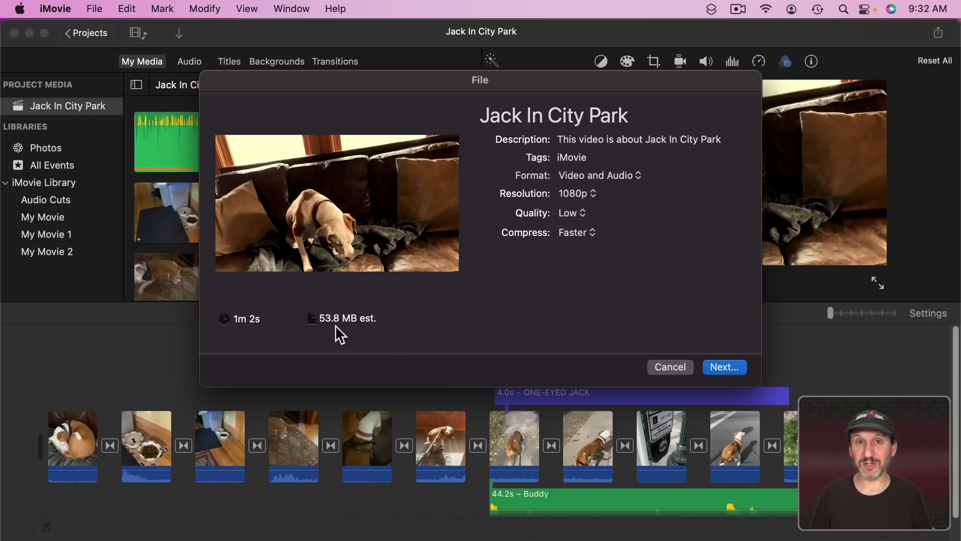
pyautogui.click(571, 212)
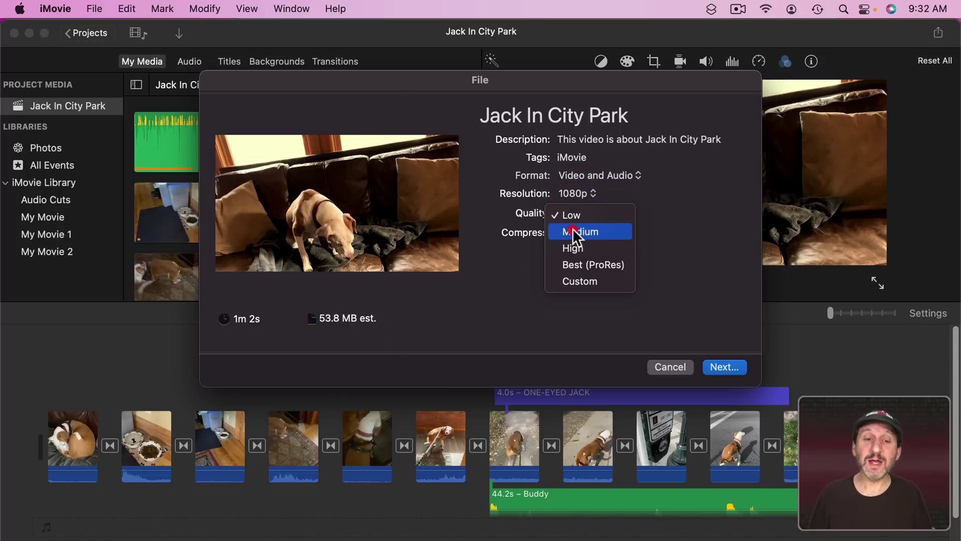
pyautogui.click(579, 230)
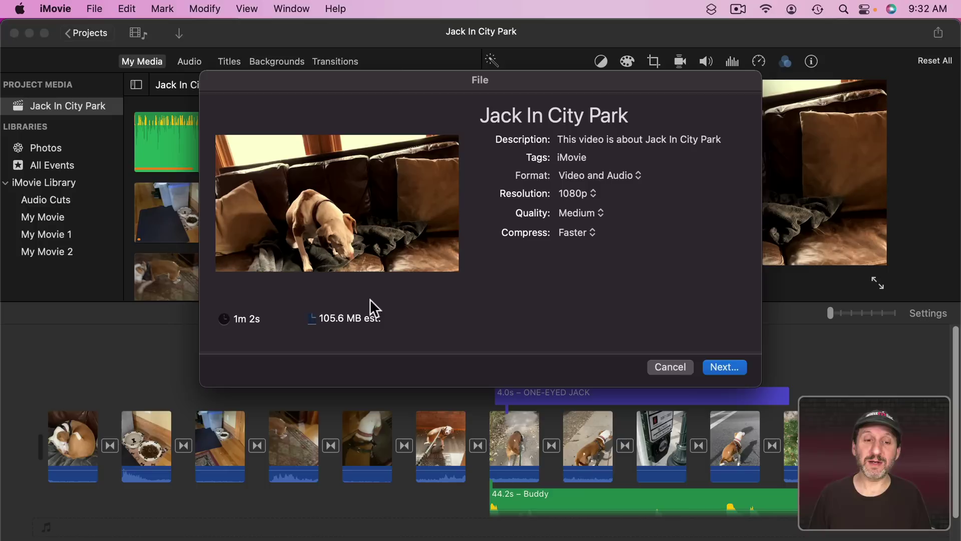
pyautogui.click(578, 212)
pyautogui.click(575, 232)
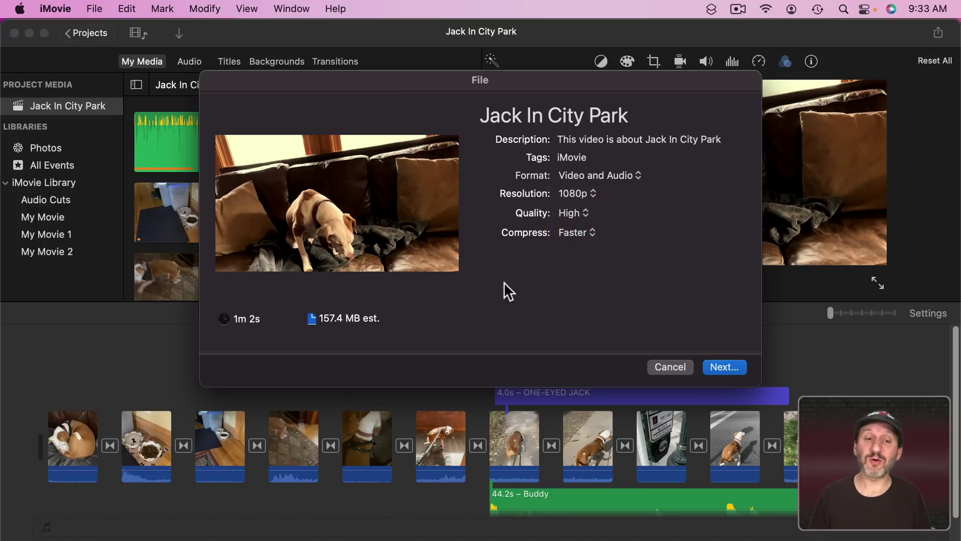
# Step: Try Best (ProRes) quality, then switch to Custom at 20 Mbps
pyautogui.click(576, 212)
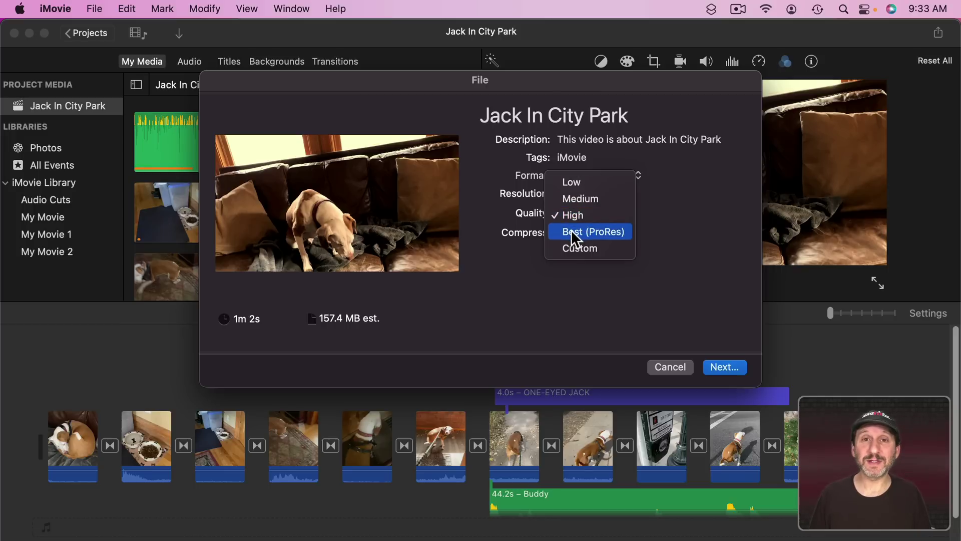
pyautogui.click(572, 229)
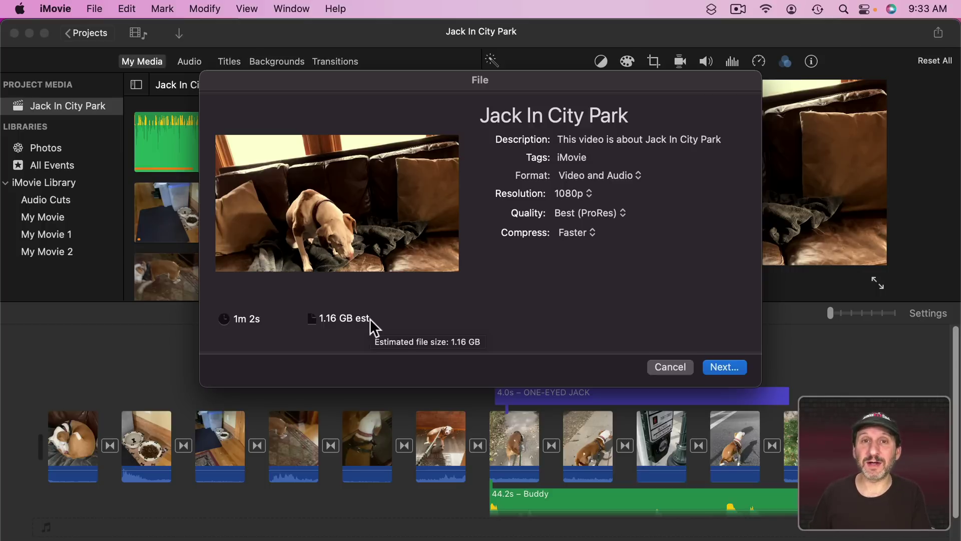
pyautogui.click(586, 213)
pyautogui.click(589, 230)
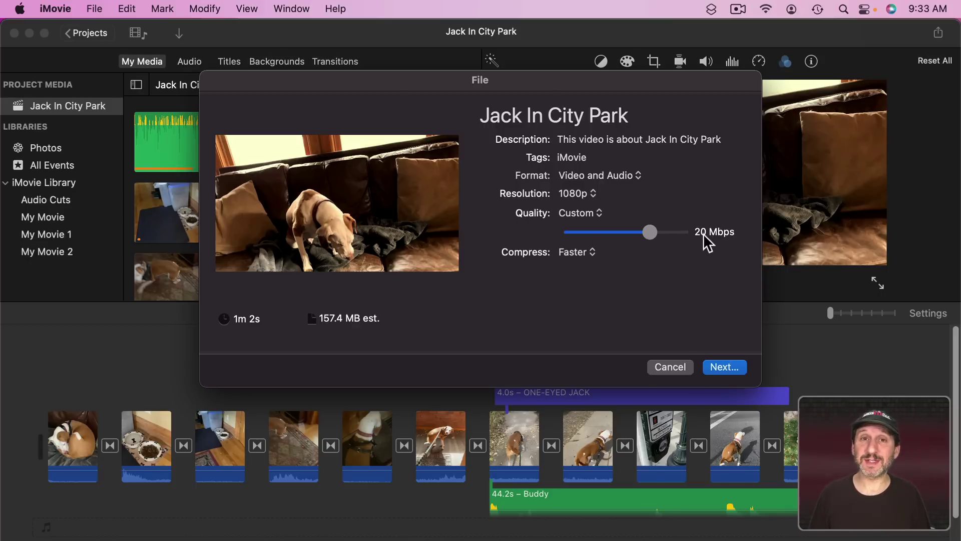
# Step: Slide the Custom bitrate between 3.333 and 26.667 Mbps, then restore High quality
pyautogui.moveTo(652, 233); pyautogui.dragTo(612, 237)
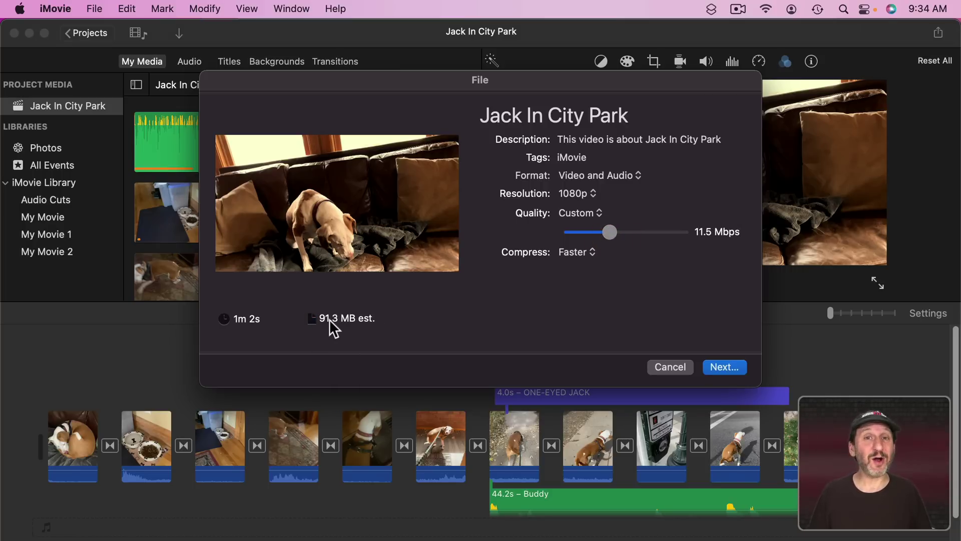
pyautogui.click(607, 231)
pyautogui.moveTo(606, 231); pyautogui.dragTo(552, 232)
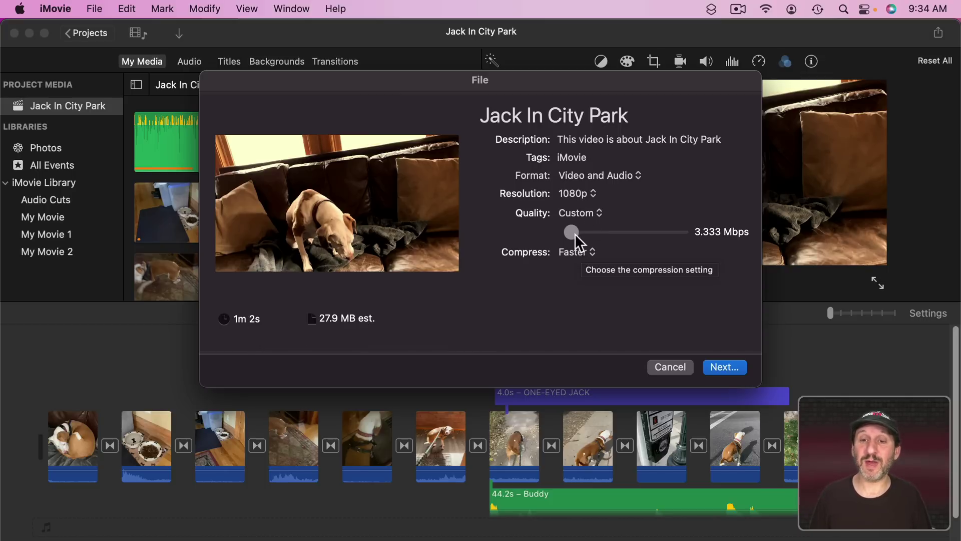
pyautogui.moveTo(571, 231); pyautogui.dragTo(692, 234)
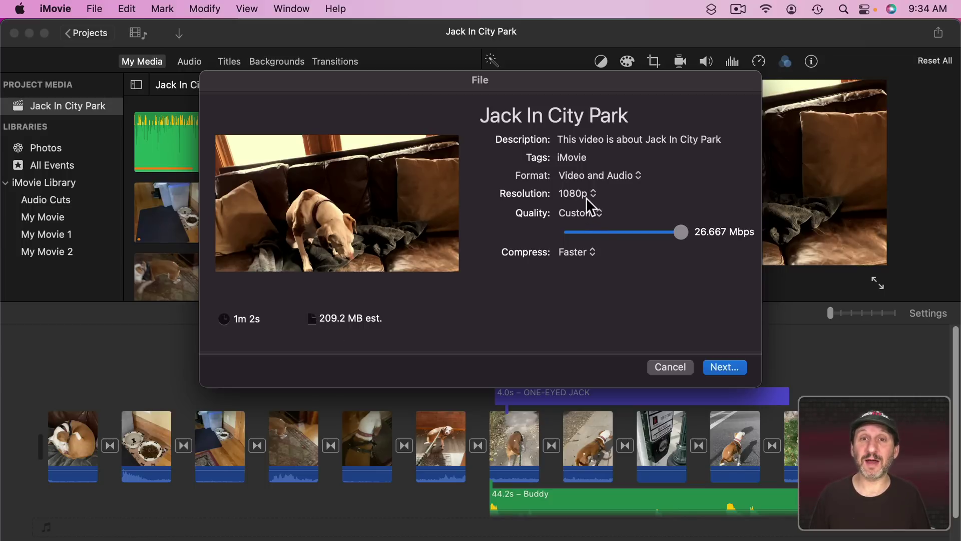
pyautogui.click(580, 213)
pyautogui.click(576, 191)
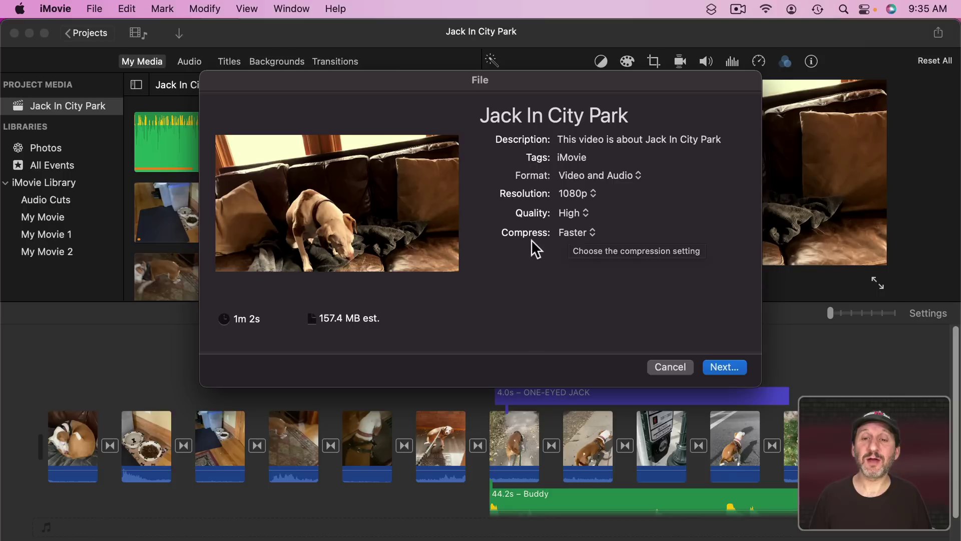
# Step: Switch compression from Faster to Better Quality, keeping the 157.4 MB estimate
pyautogui.click(572, 231)
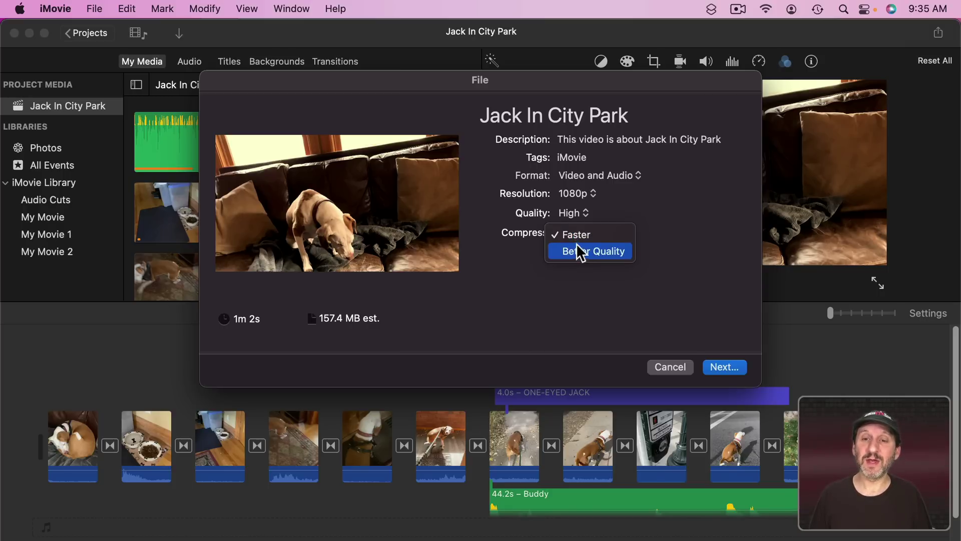
pyautogui.click(575, 236)
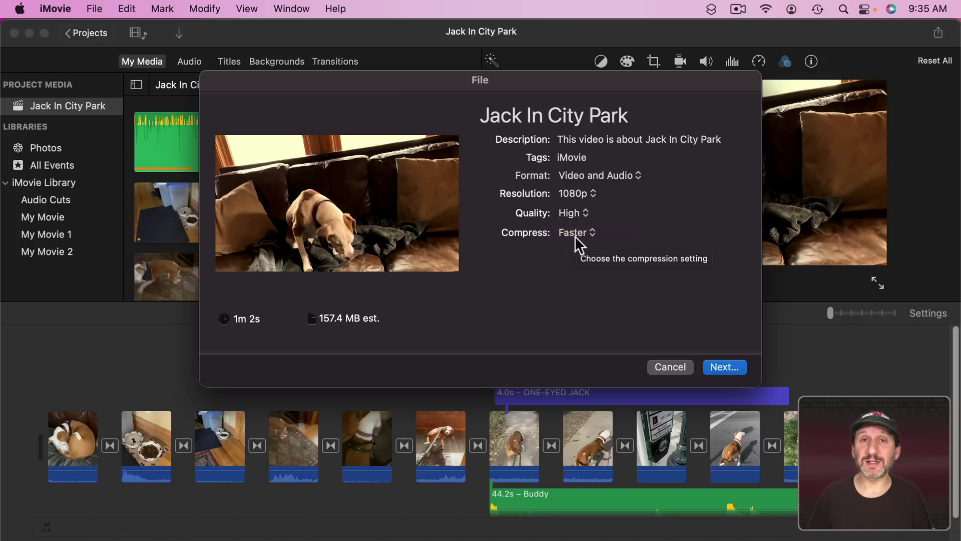
pyautogui.click(574, 236)
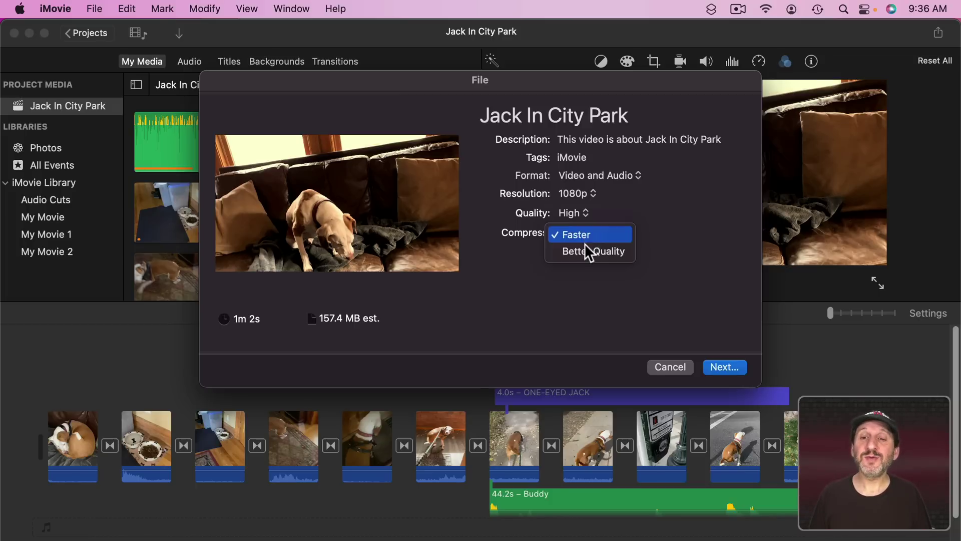
pyautogui.click(584, 249)
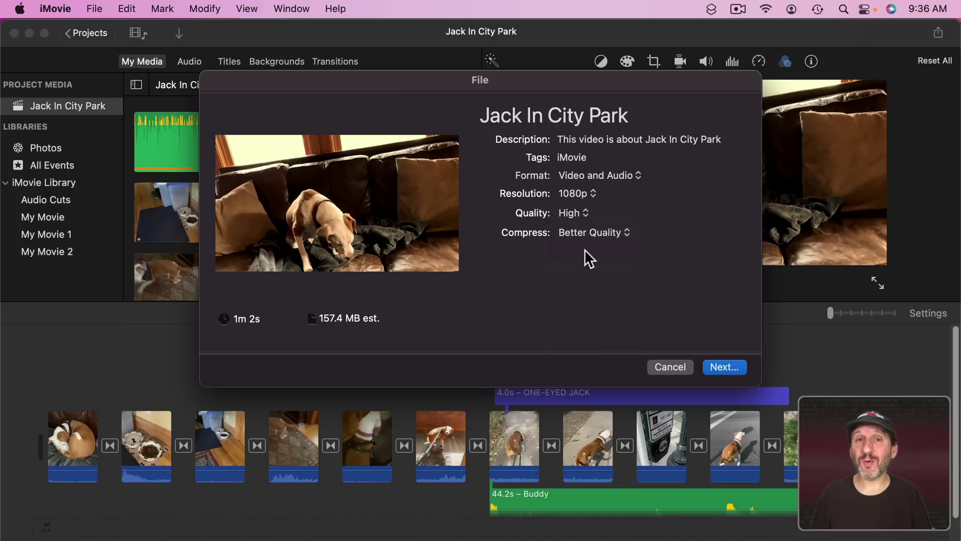